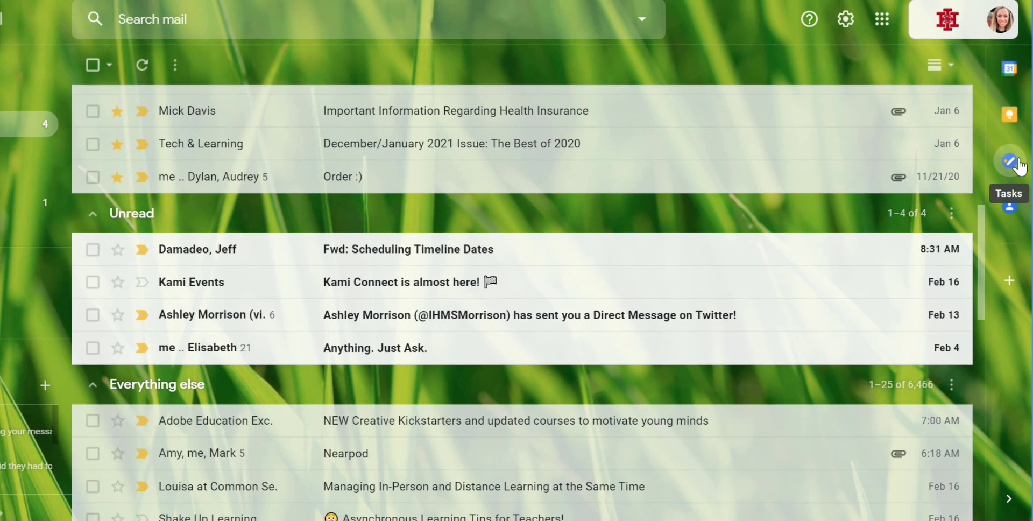
Open Google Tasks alongside the inbox and create a new task list named "Daily To-Do"
left_click(1010, 298)
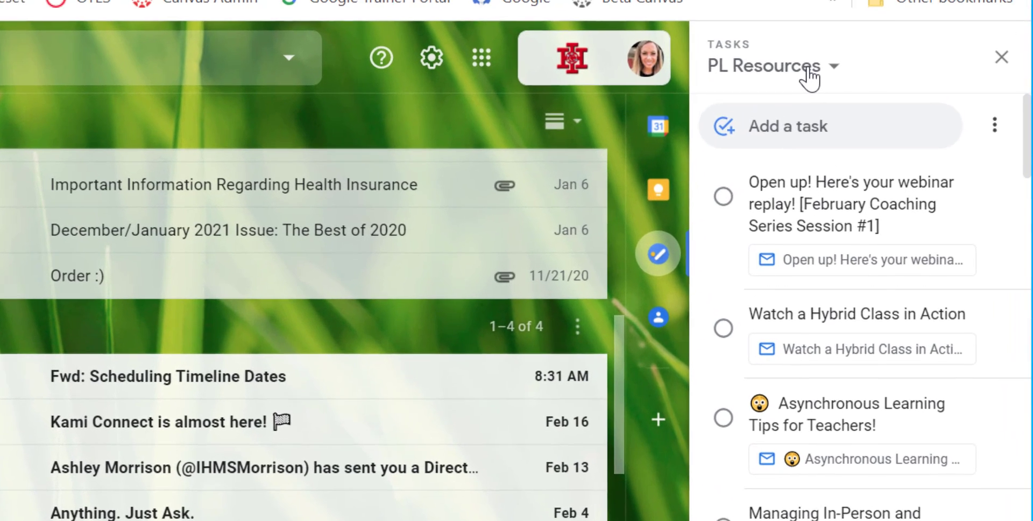
left_click(870, 27)
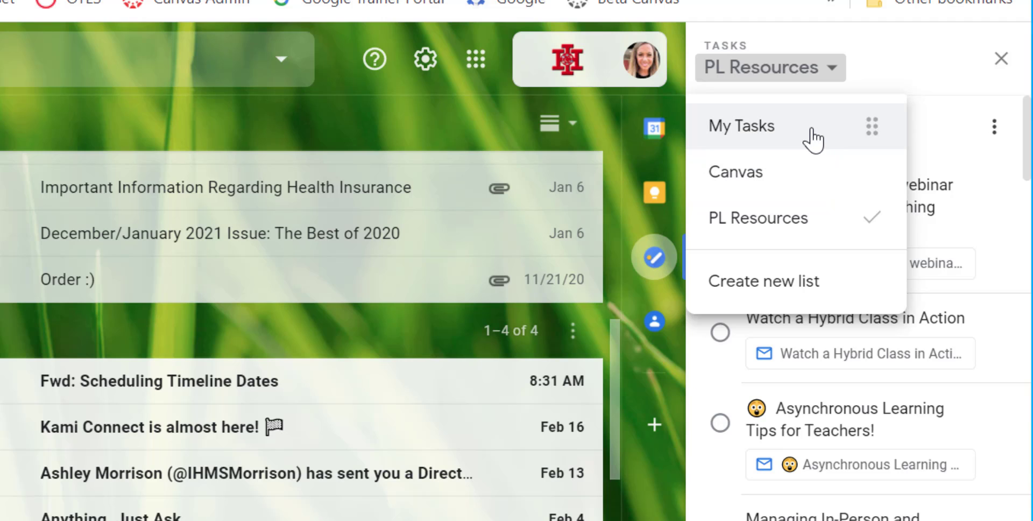
left_click(777, 279)
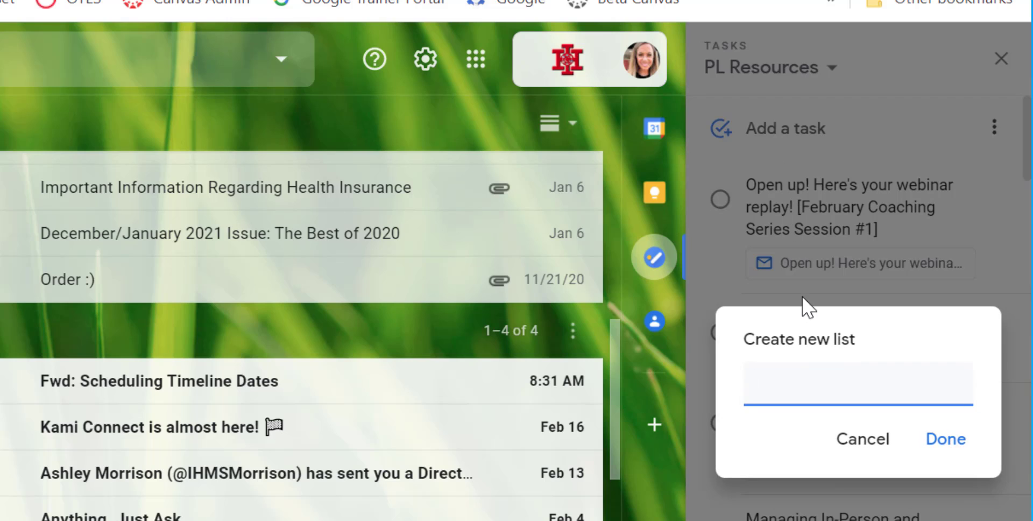
type("Daily To-D")
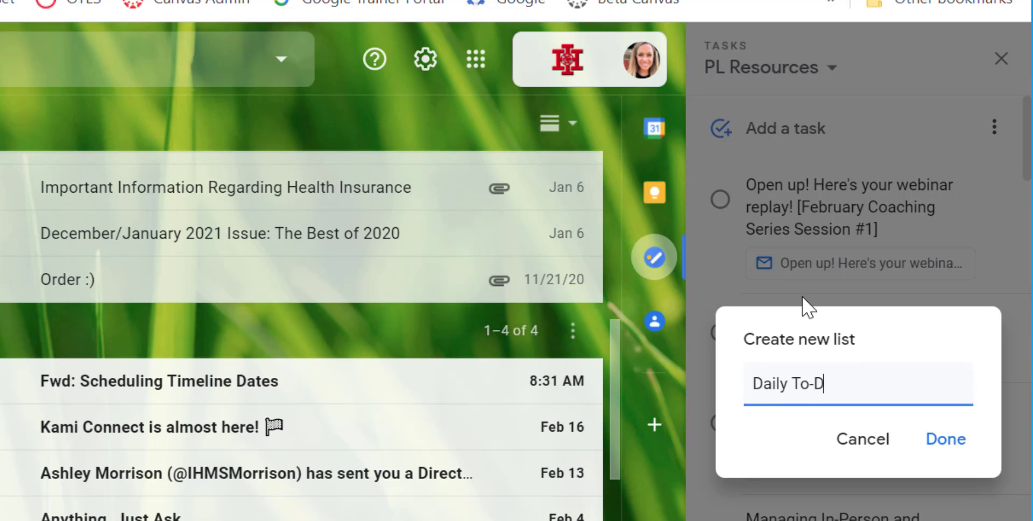
type("o")
left_click(945, 439)
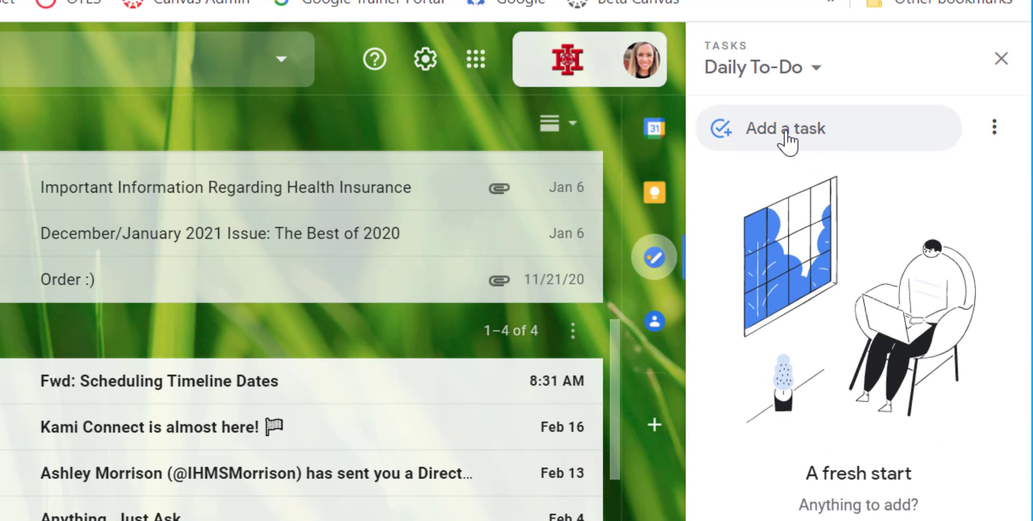
Add a task titled "Work on LNL Presentation" to the Daily To-Do list
left_click(732, 141)
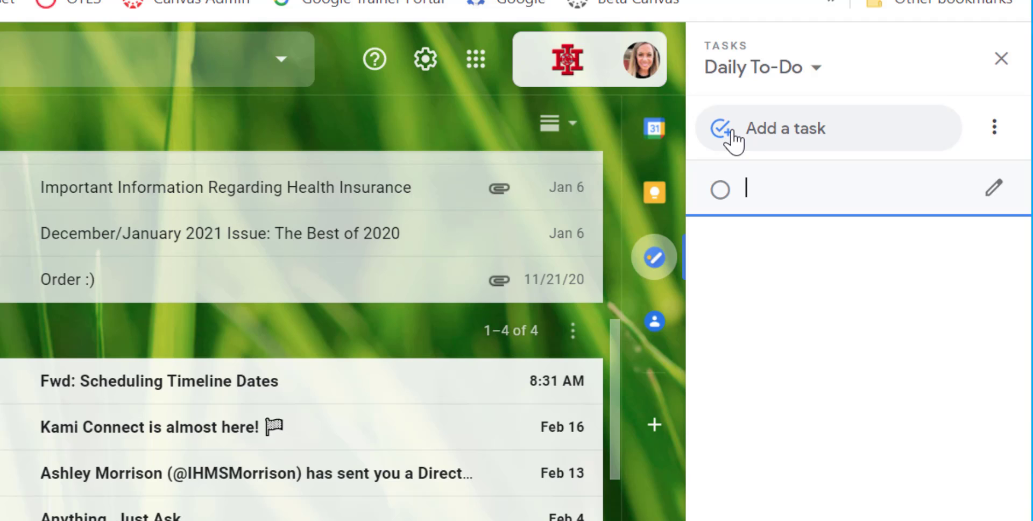
type("Work on L")
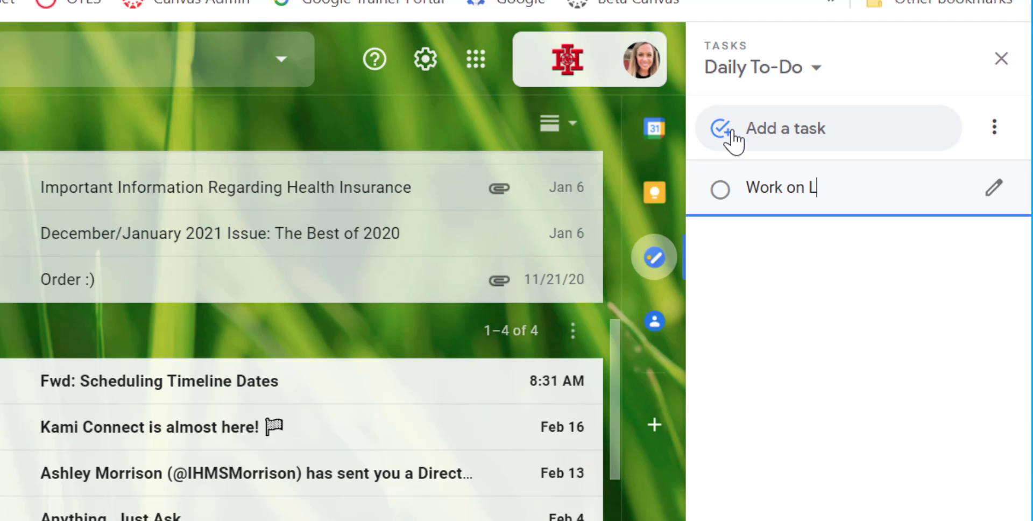
type("NL Presentation")
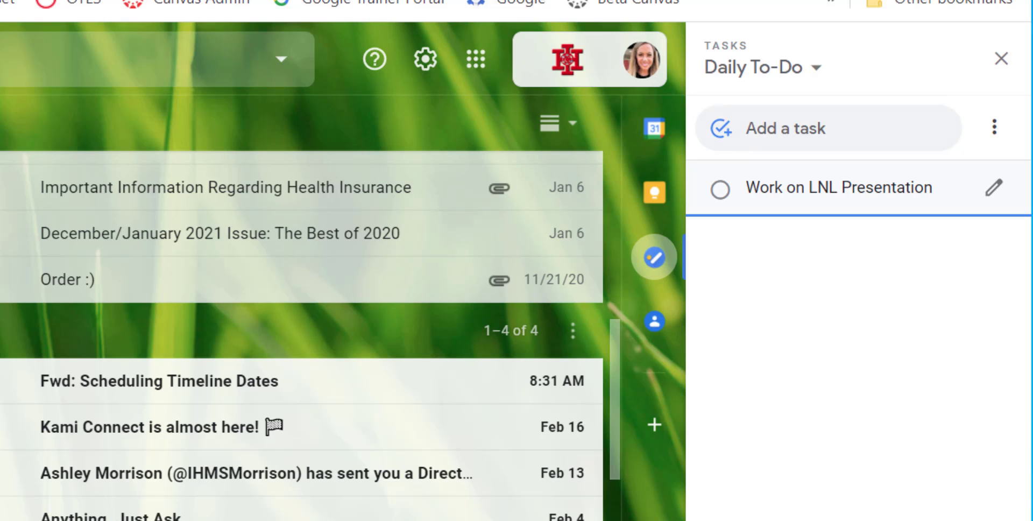
left_click(879, 311)
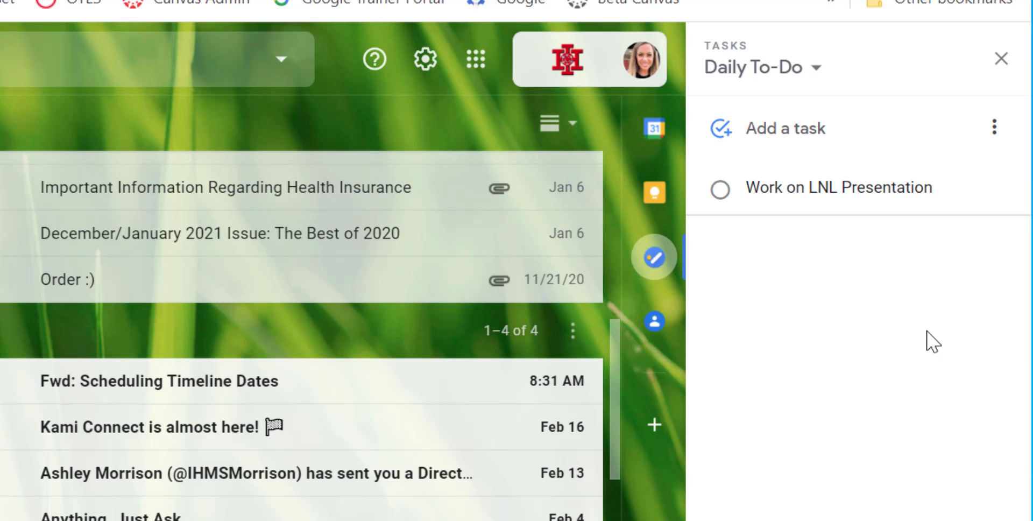
Mark the "Work on LNL Presentation" task as complete and undo the completion
left_click(729, 192)
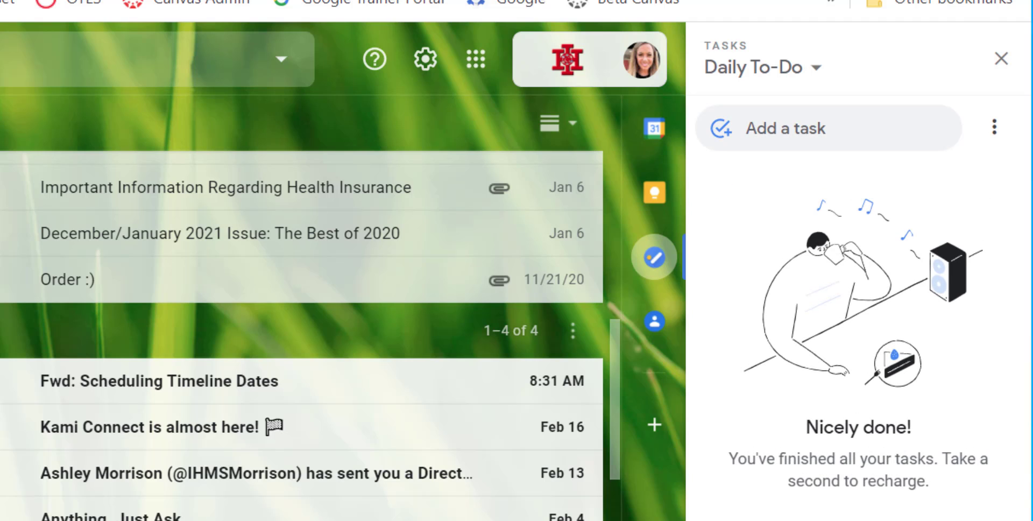
key("ctrl+z")
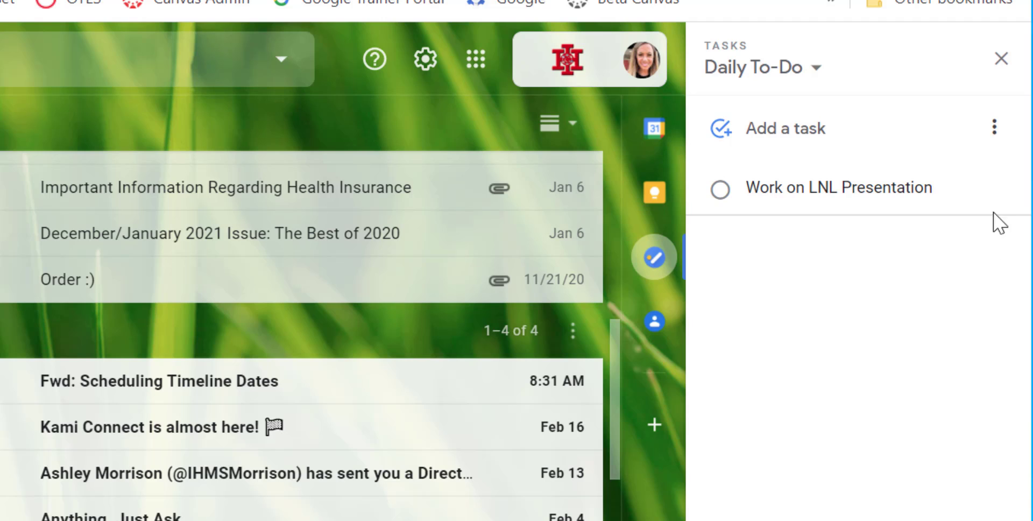
Schedule the "Work on LNL Presentation" task for February 22, 2021 at 11:00 AM and switch to Google Calendar to view it
mouse_move(996, 202)
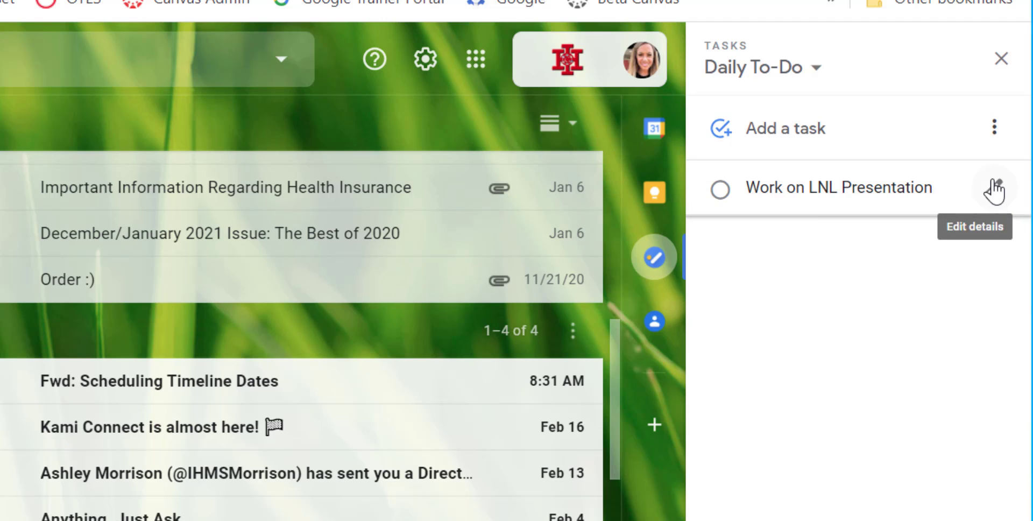
left_click(996, 194)
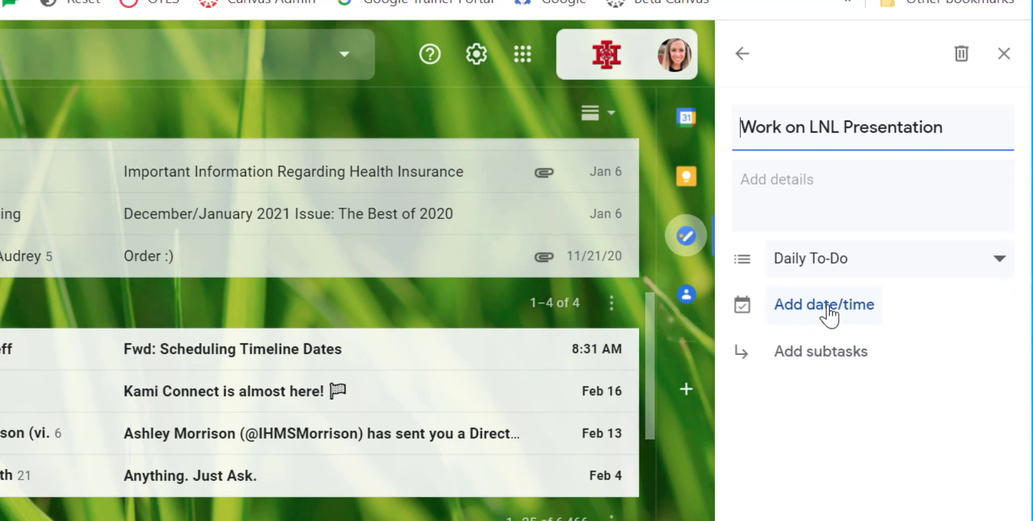
left_click(794, 336)
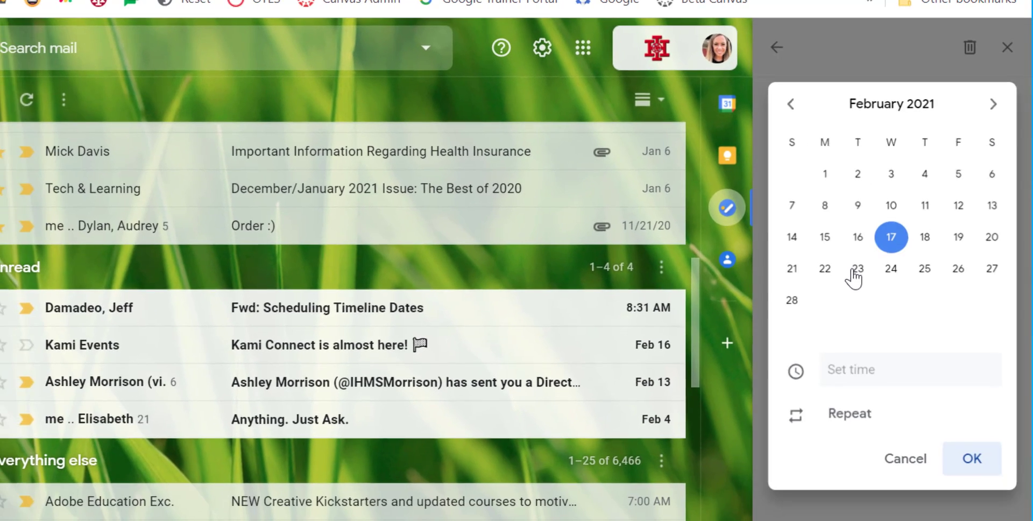
left_click(827, 272)
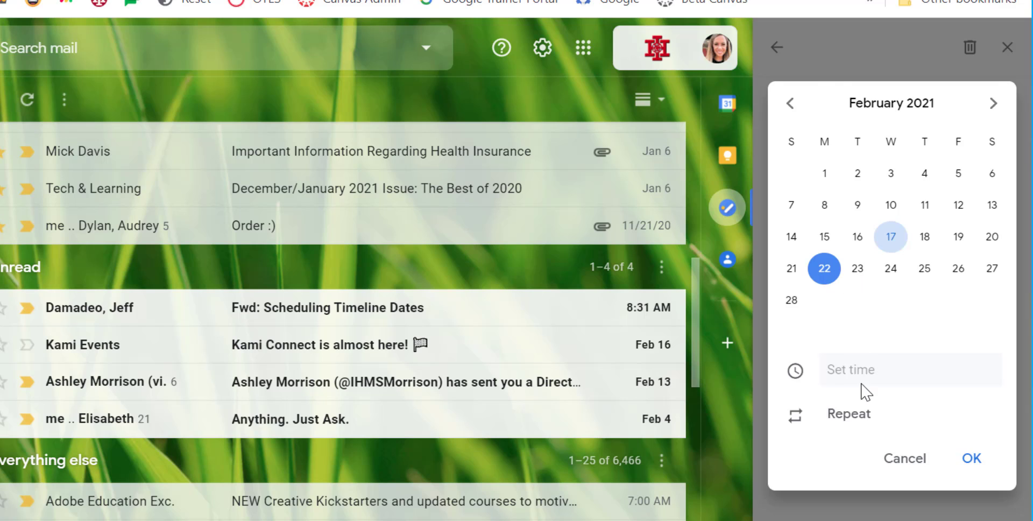
left_click(866, 367)
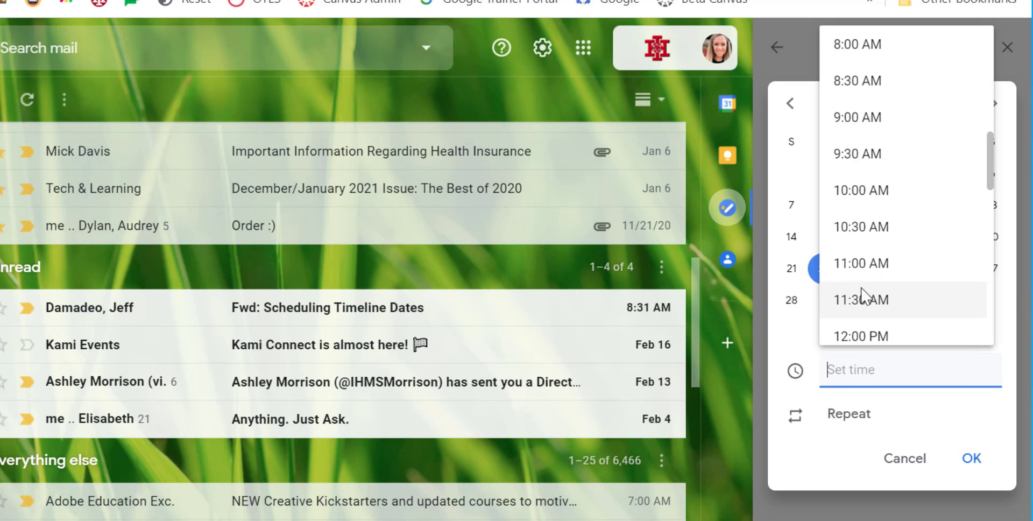
left_click(864, 267)
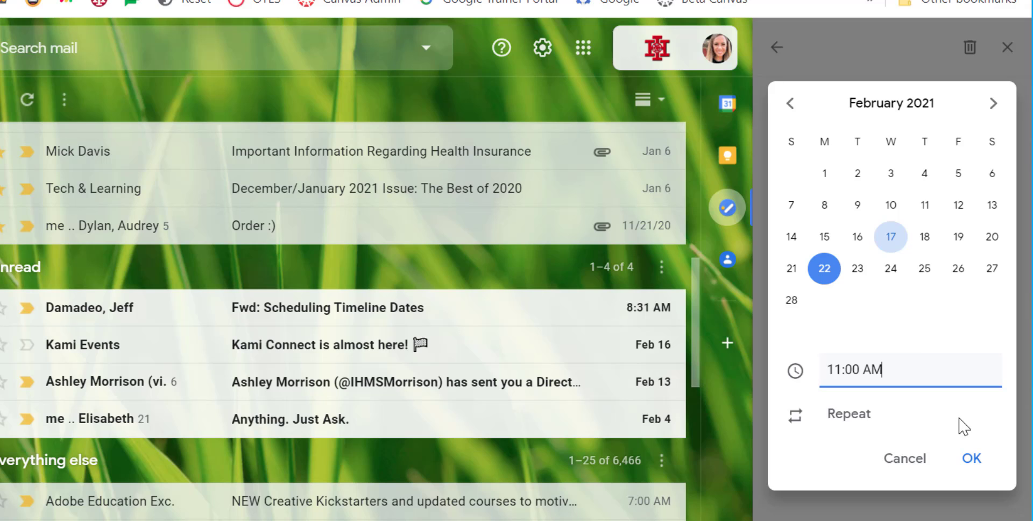
left_click(974, 465)
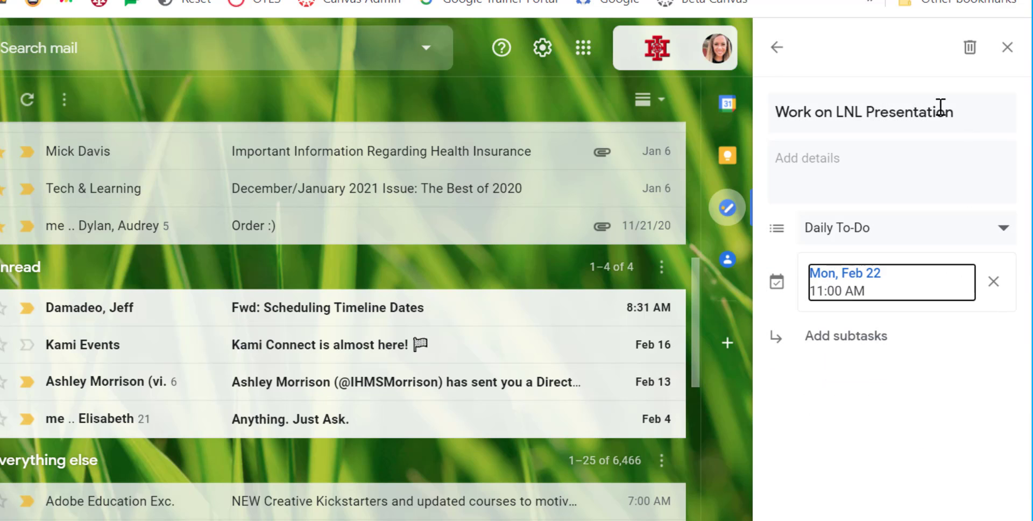
left_click(776, 47)
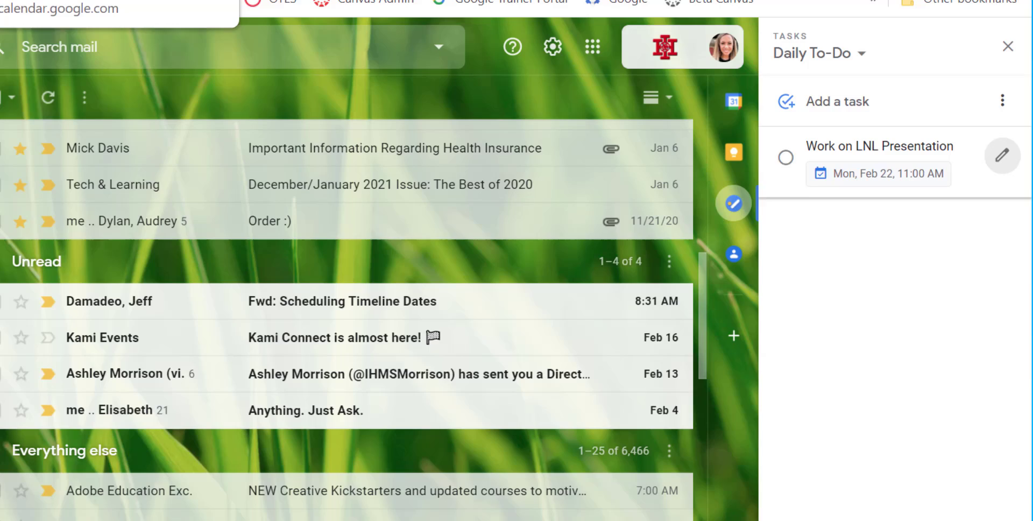
left_click(16, 0)
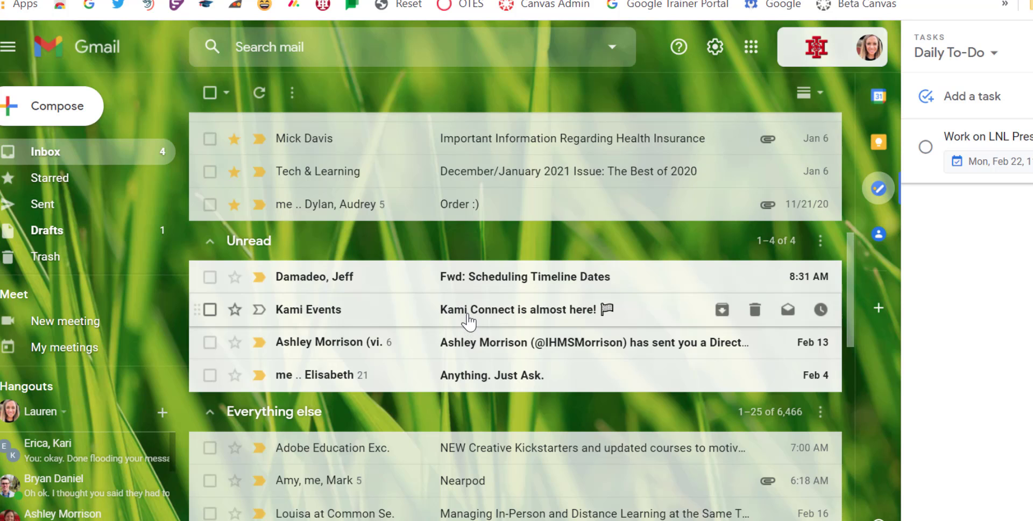
In Gmail, create a task from the "Kami Connect is almost here!" email and move it to the PL Resources list
left_click(469, 315)
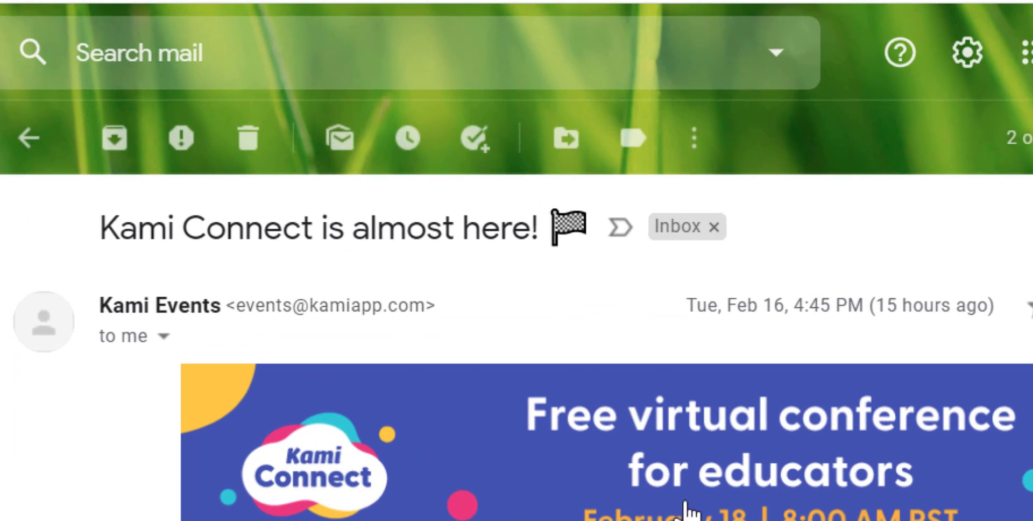
left_click(472, 148)
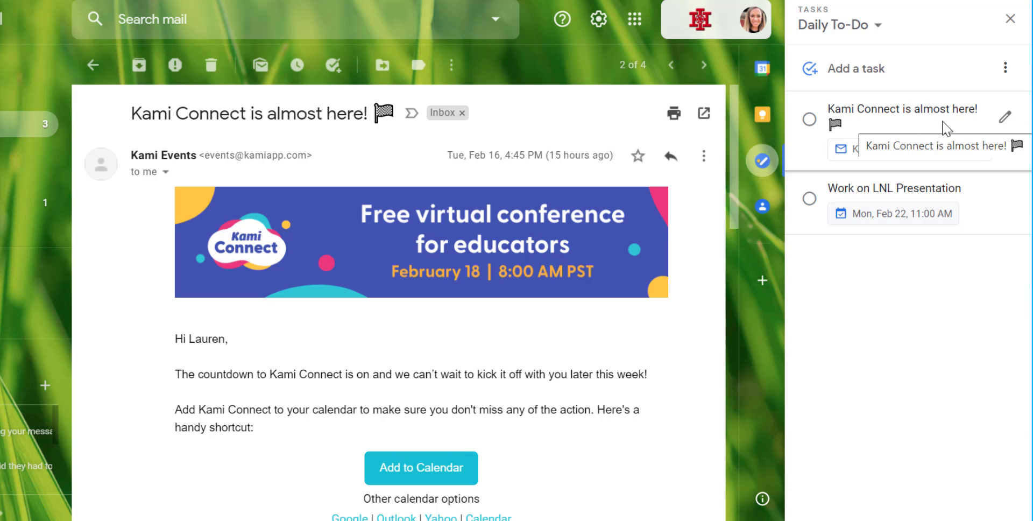
left_click(1006, 119)
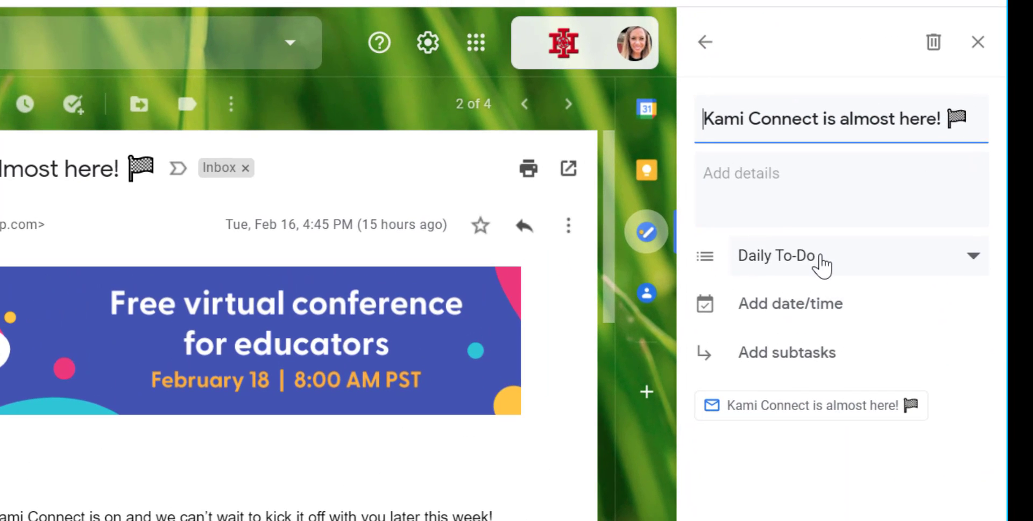
left_click(893, 182)
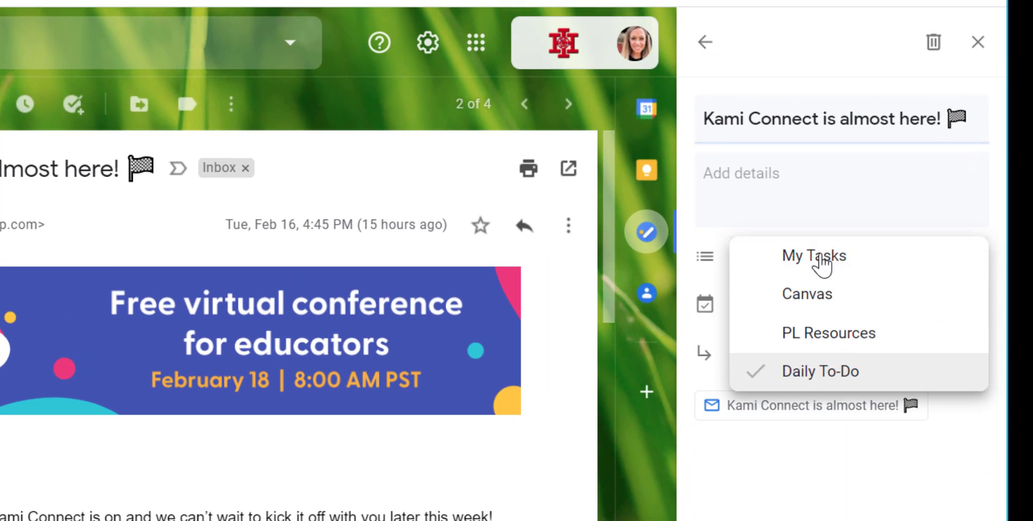
left_click(843, 349)
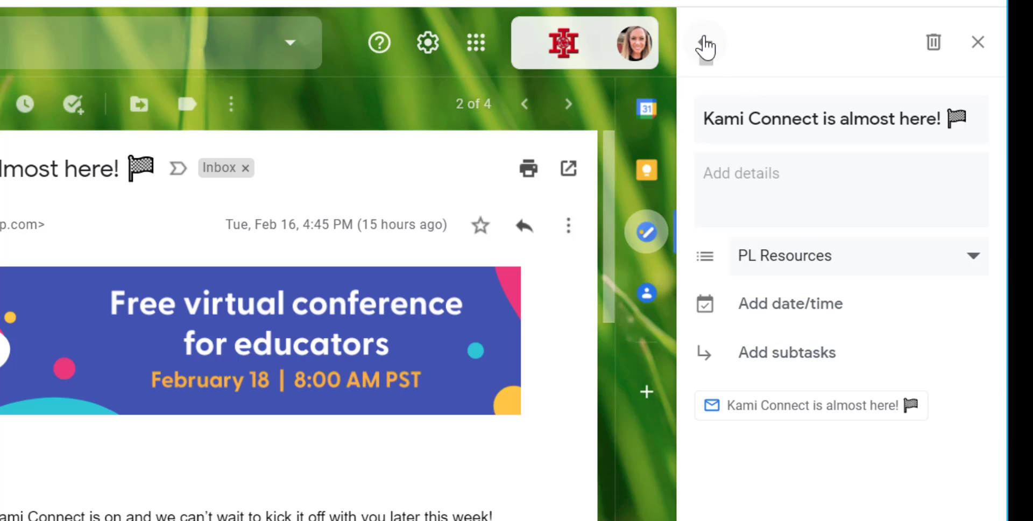
left_click(706, 44)
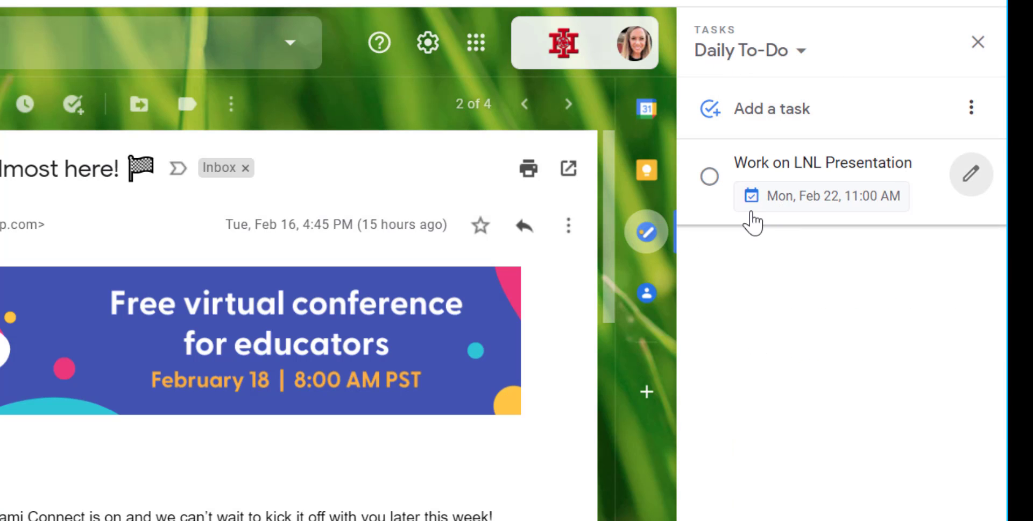
Show the PL Resources list and schedule its "Kami Connect is almost here!" task for February 22, 2021 at 1:00 PM
left_click(753, 58)
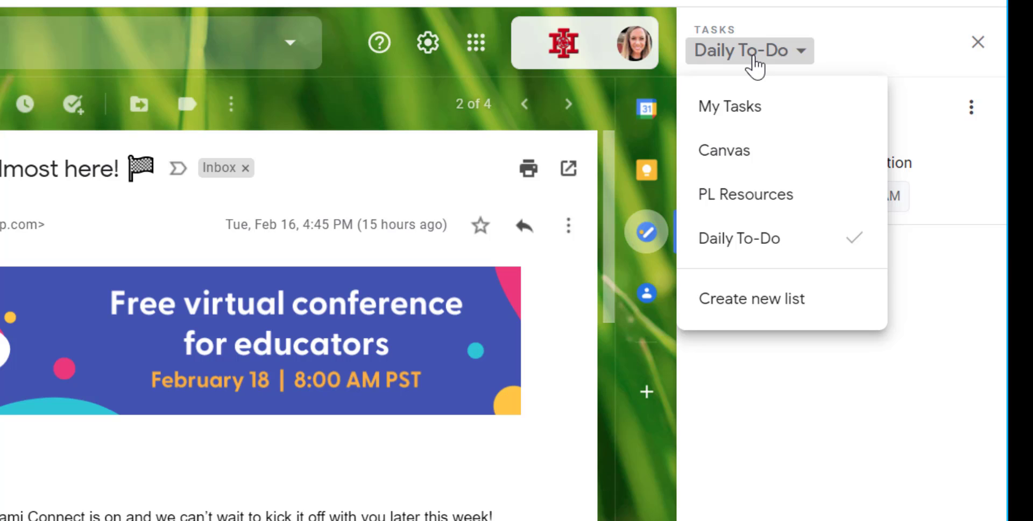
left_click(773, 206)
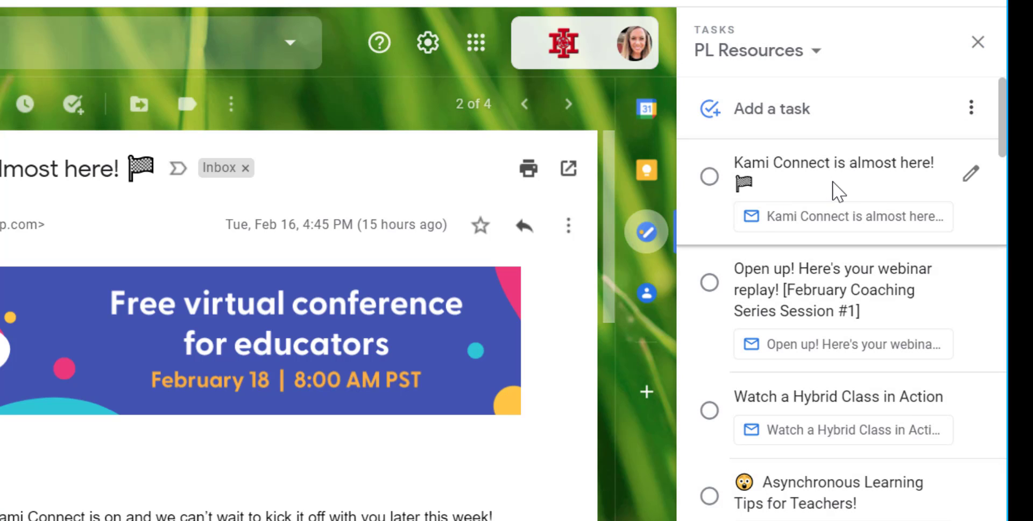
left_click(973, 177)
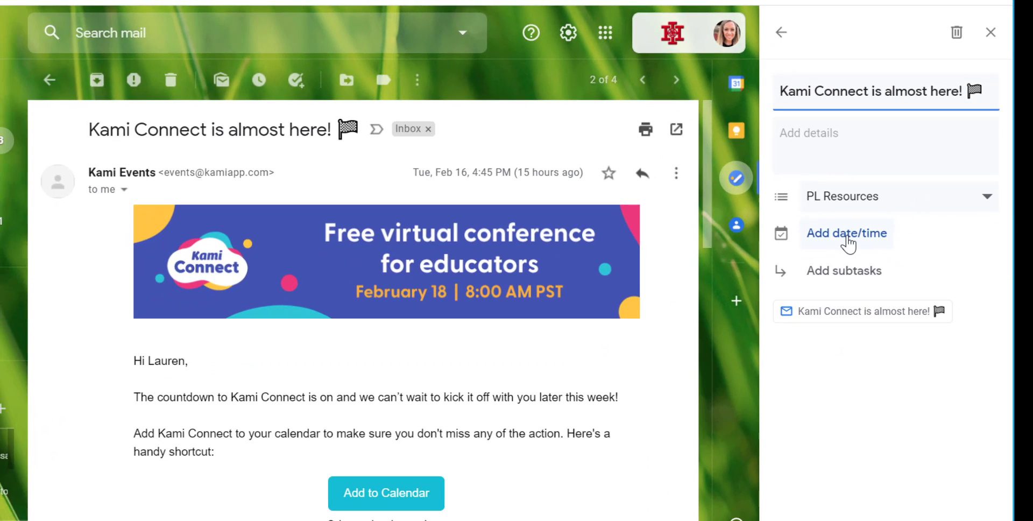
left_click(828, 257)
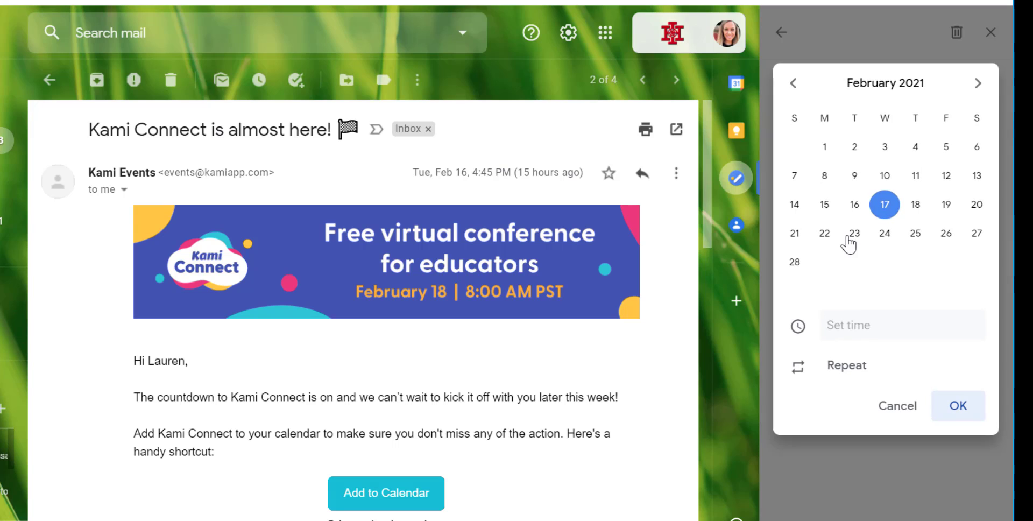
left_click(831, 242)
left_click(839, 325)
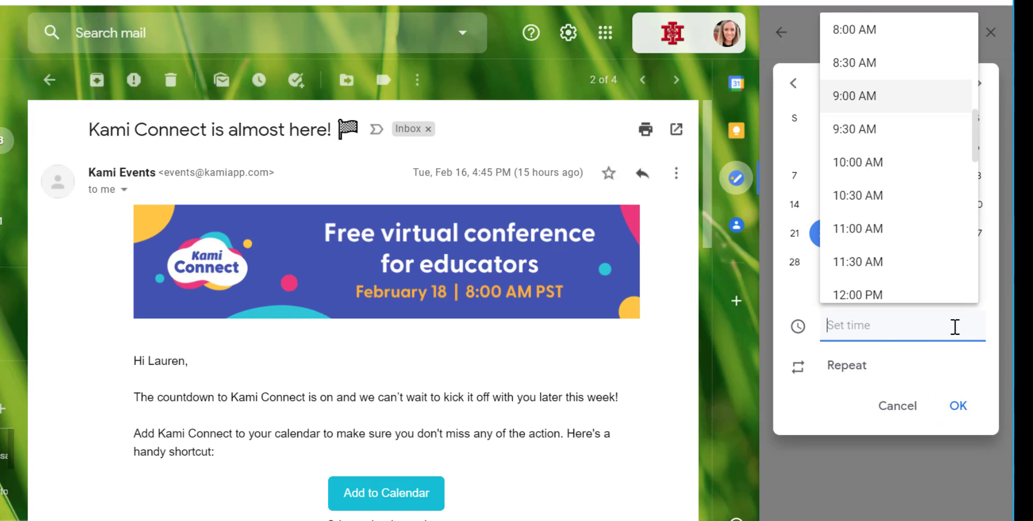
scroll(843, 242, "down", 3)
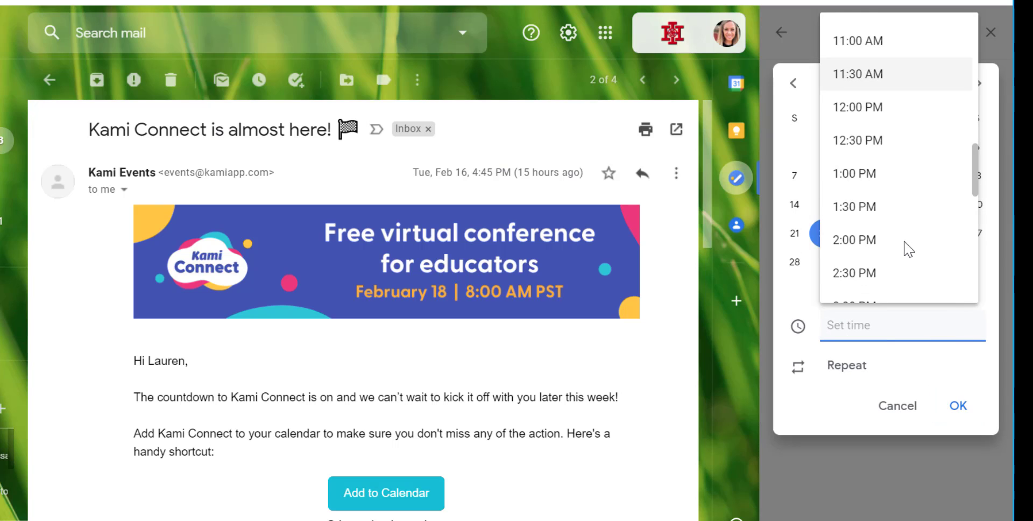
left_click(883, 187)
left_click(957, 412)
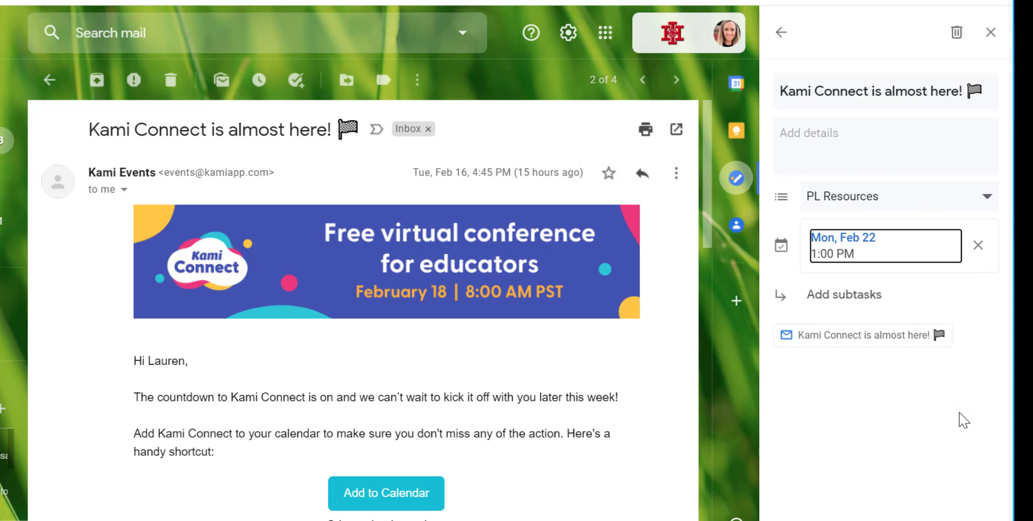
left_click(785, 38)
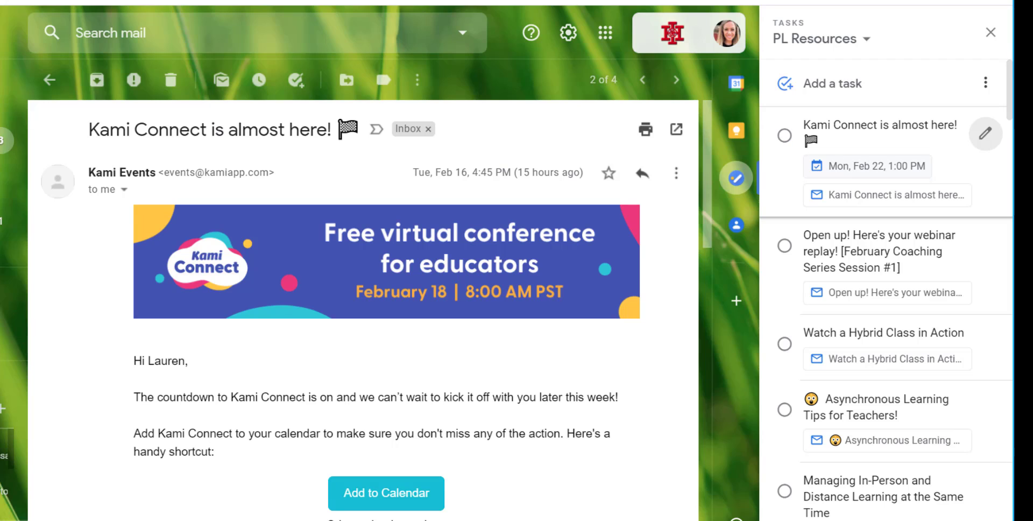
Switch to Google Calendar and view the email related to the Kami Connect task on February 22
left_click(91, 1)
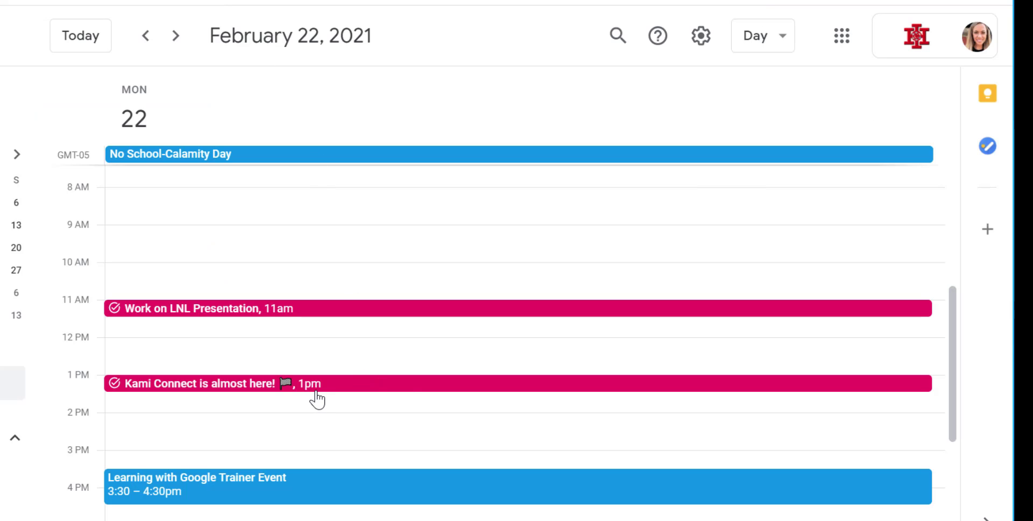
left_click(307, 385)
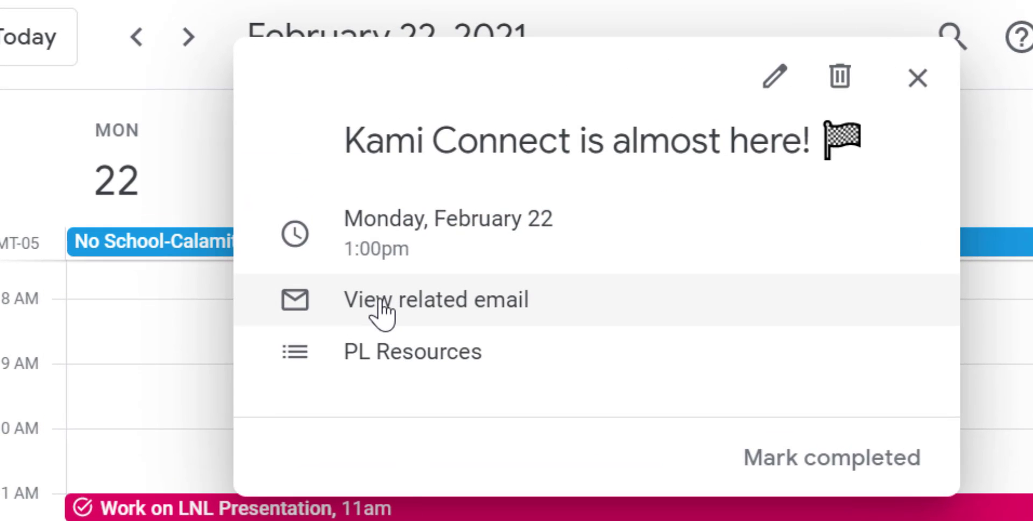
left_click(397, 259)
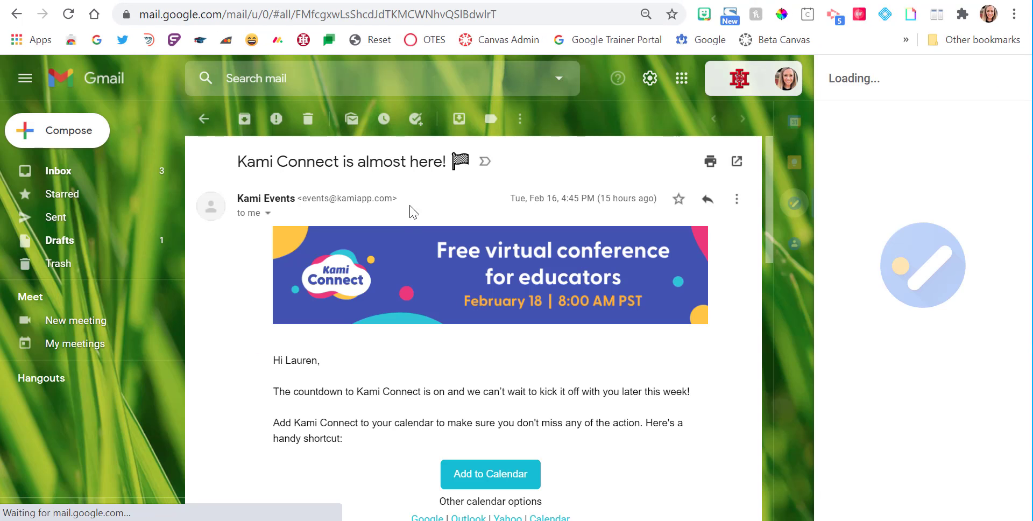
Return to Google Calendar and hide the Tasks calendar from the day view
key("alt+Left")
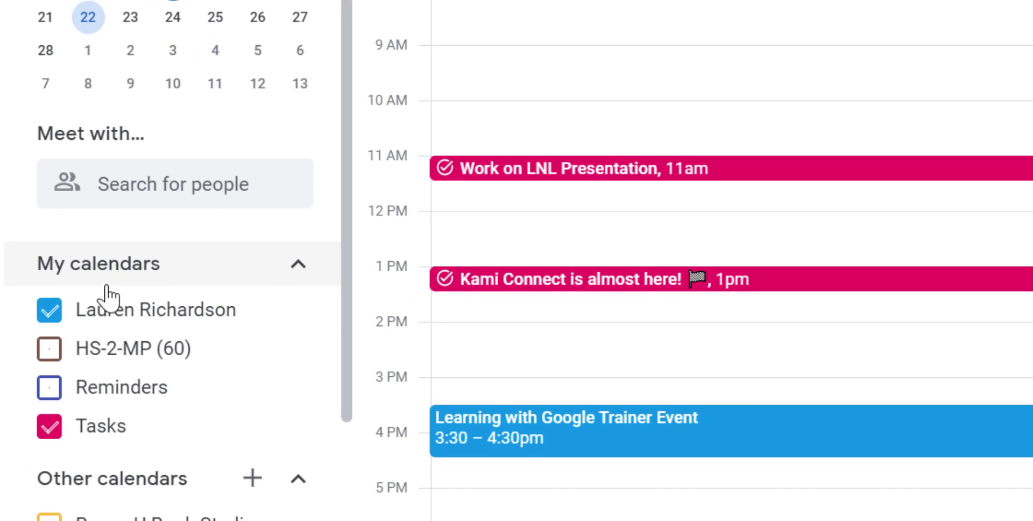
left_click(50, 427)
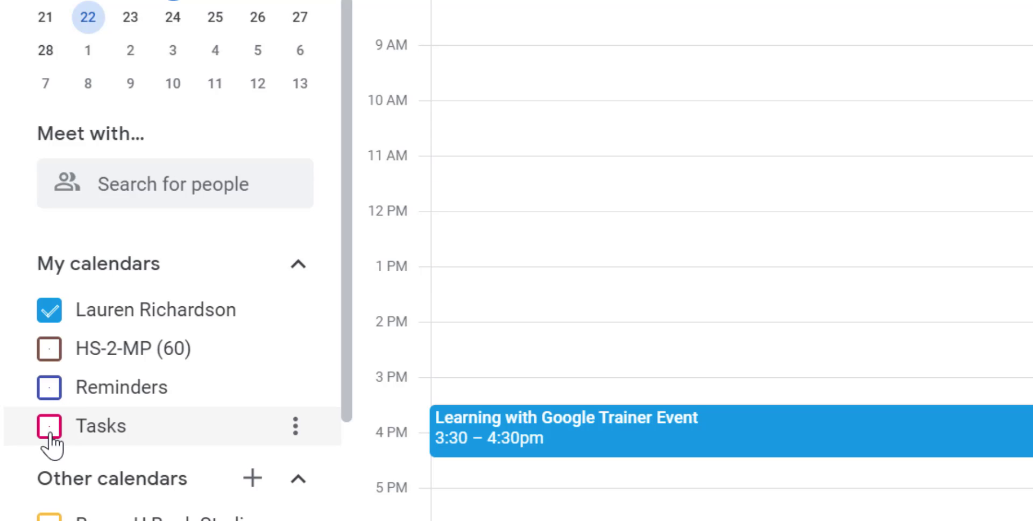